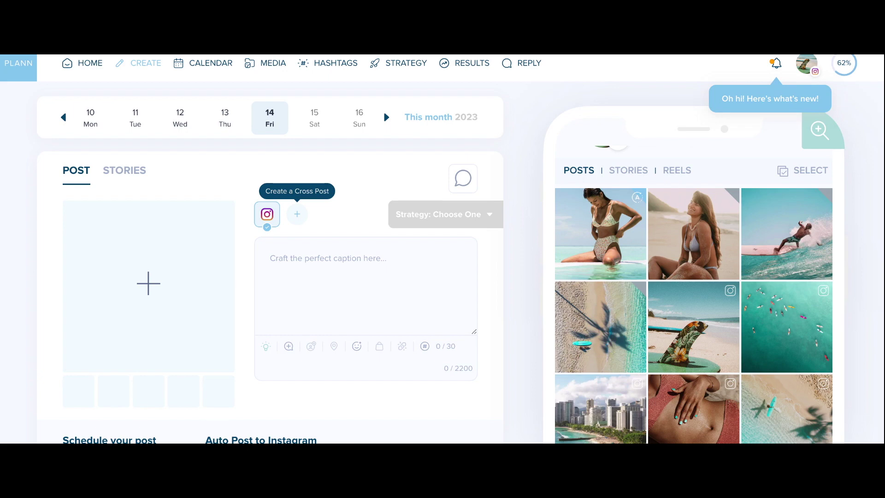
Start a cross post of the surf photo and Monday-morning caption to Instagram, Facebook and LinkedIn.
left_click(296, 214)
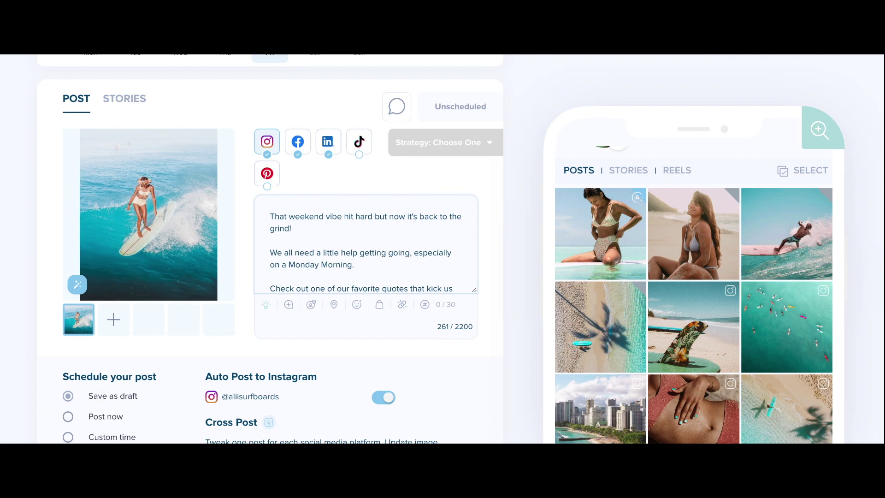
Review the Facebook version's caption, then move on to the LinkedIn version.
left_click(298, 141)
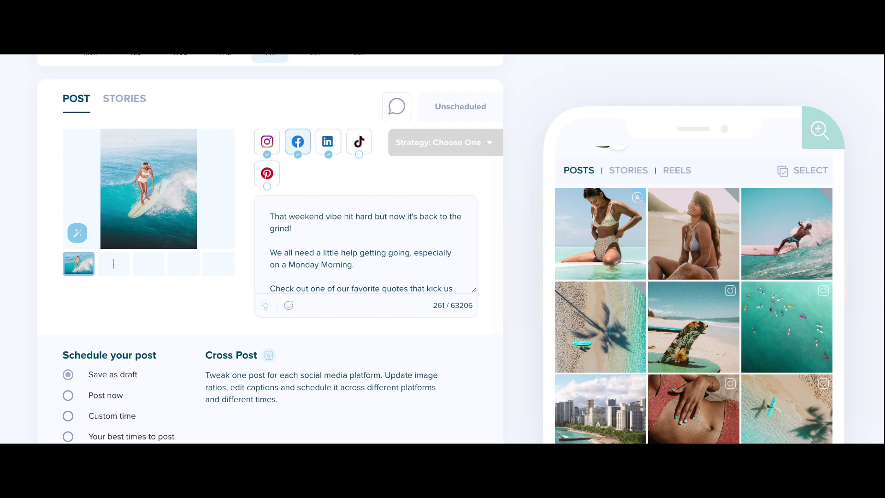
scroll(377, 257, "down", 1)
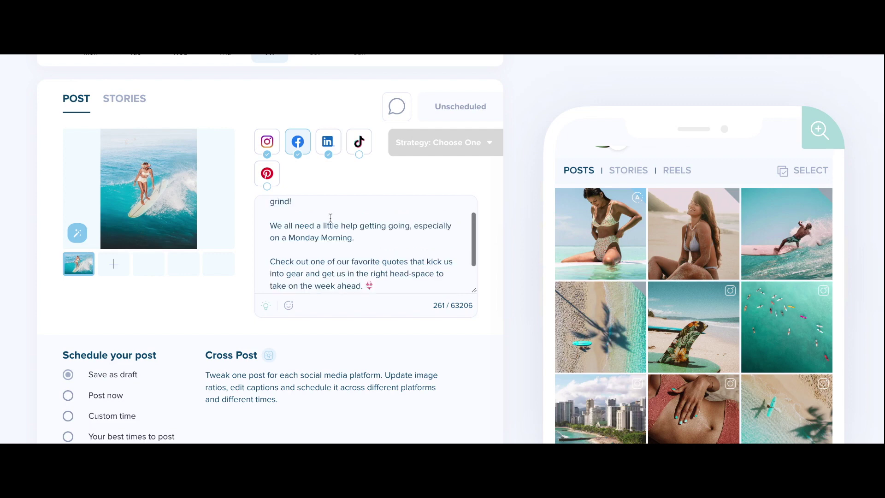
scroll(378, 255, "down", 1)
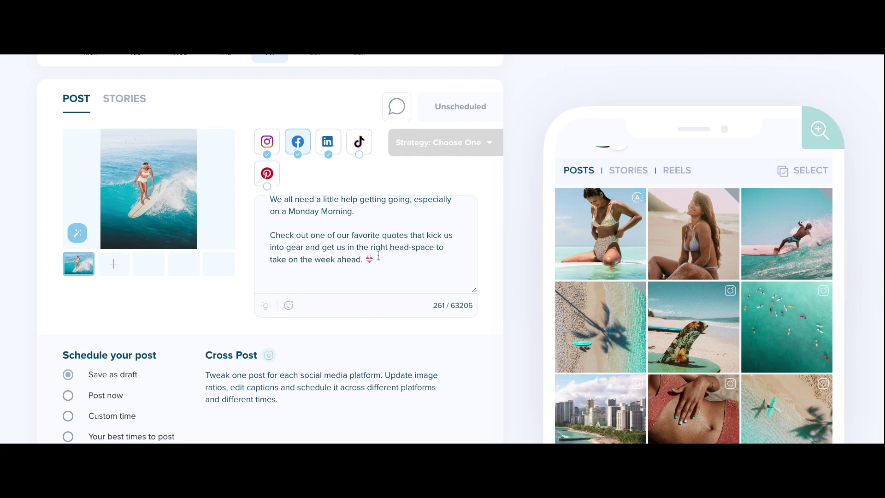
left_click(328, 144)
scroll(367, 263, "down", 1)
Delete the closing emoji from the LinkedIn caption and confirm Facebook and Instagram still keep it.
left_click(382, 247)
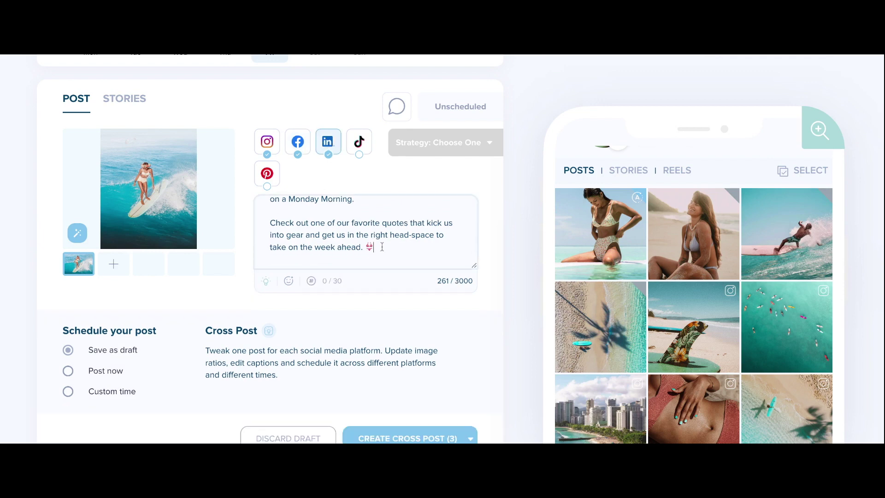
key("BackSpace")
left_click(297, 141)
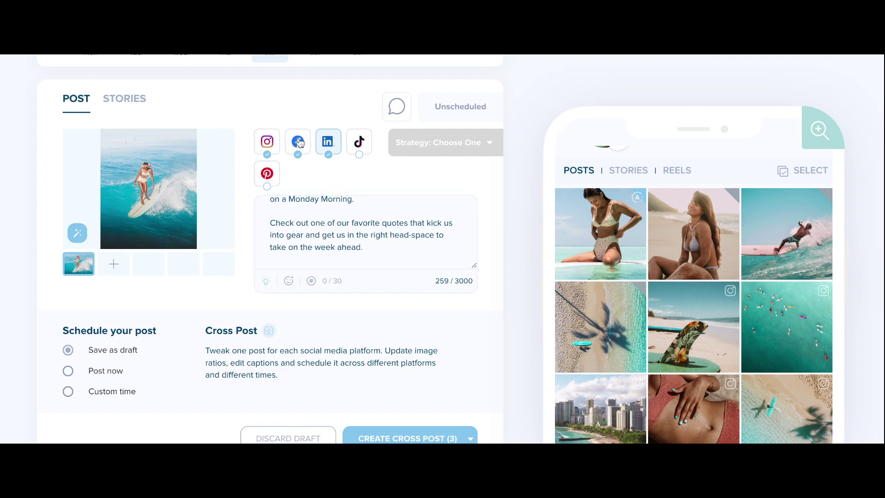
left_click(268, 142)
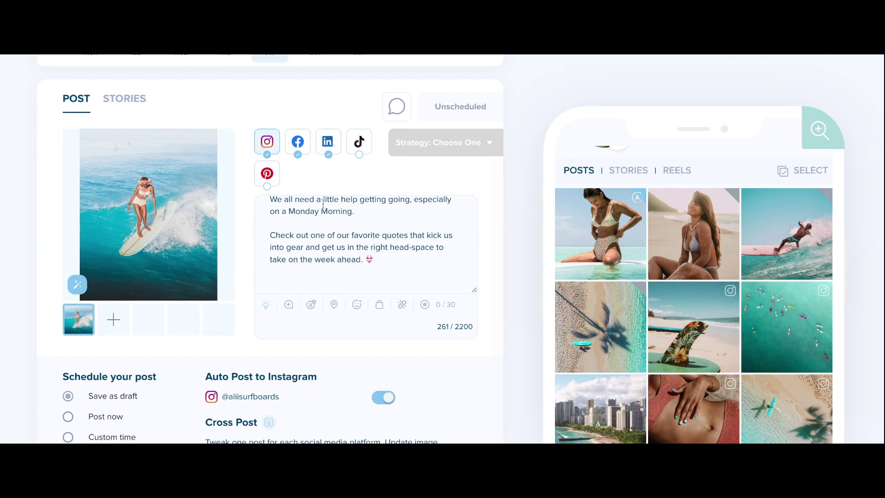
left_click(329, 143)
Schedule the post for a custom time of Saturday, April 15, 2023 at 6:52 AM.
left_click(267, 142)
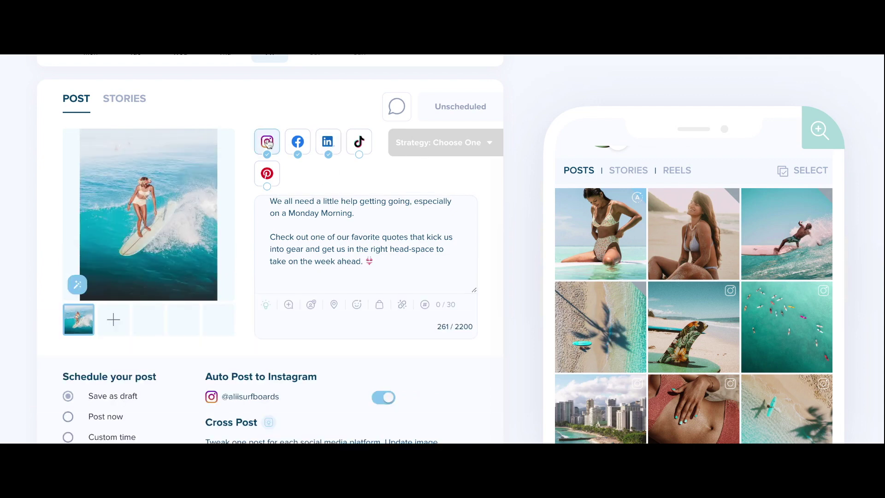
scroll(226, 274, "down", 1)
scroll(226, 274, "down", 1)
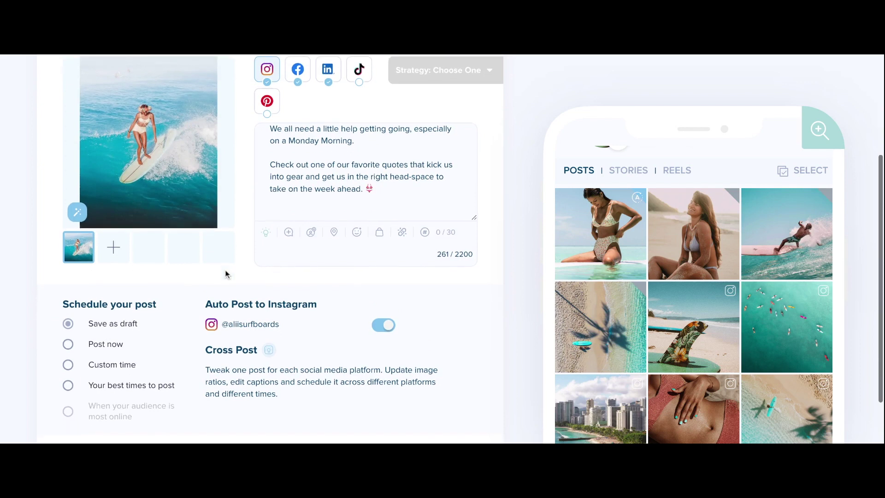
scroll(221, 276, "down", 2)
scroll(179, 286, "up", 2)
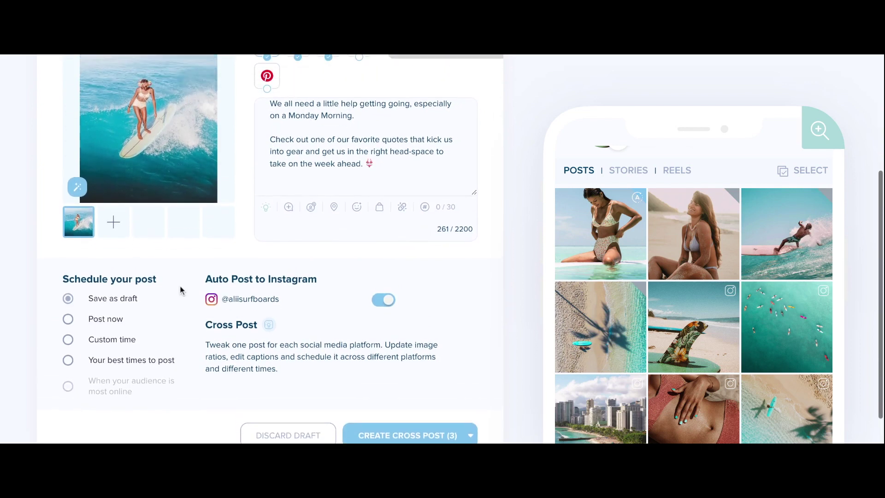
scroll(180, 285, "down", 1)
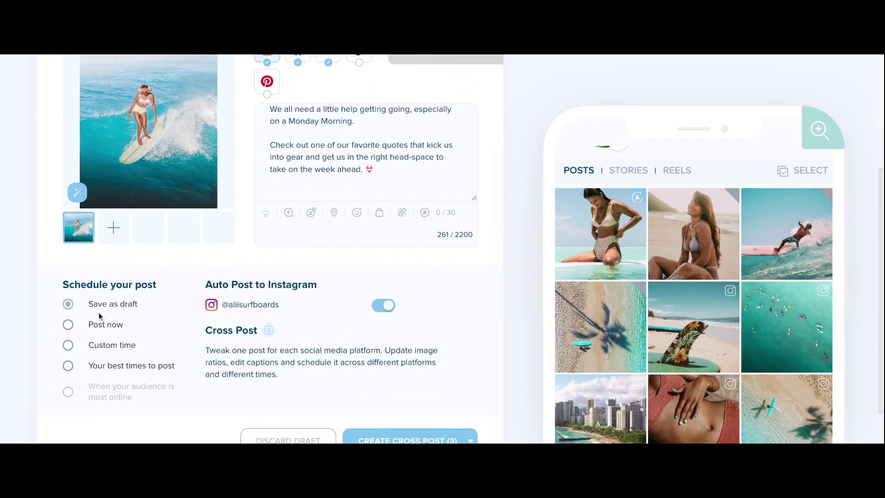
left_click(98, 347)
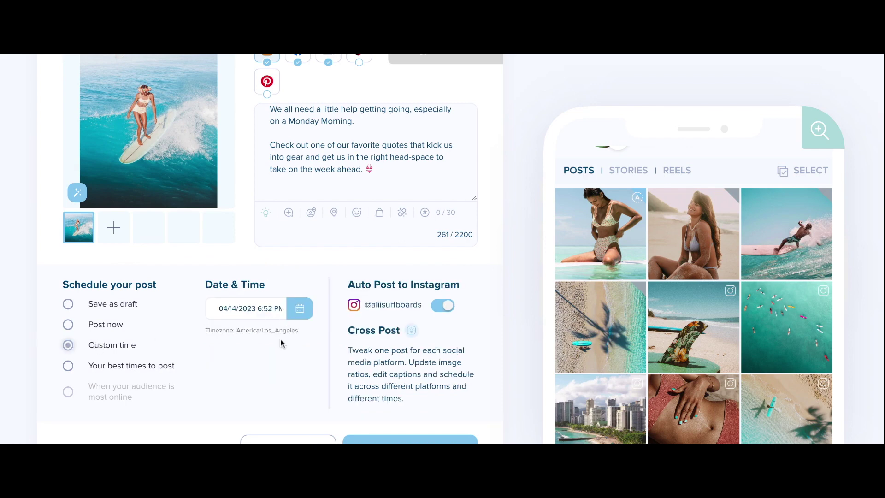
scroll(281, 343, "down", 1)
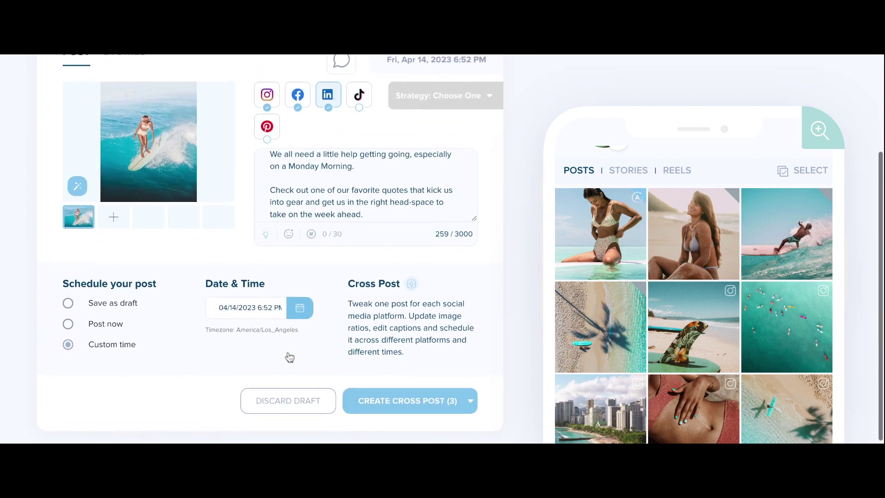
left_click(295, 319)
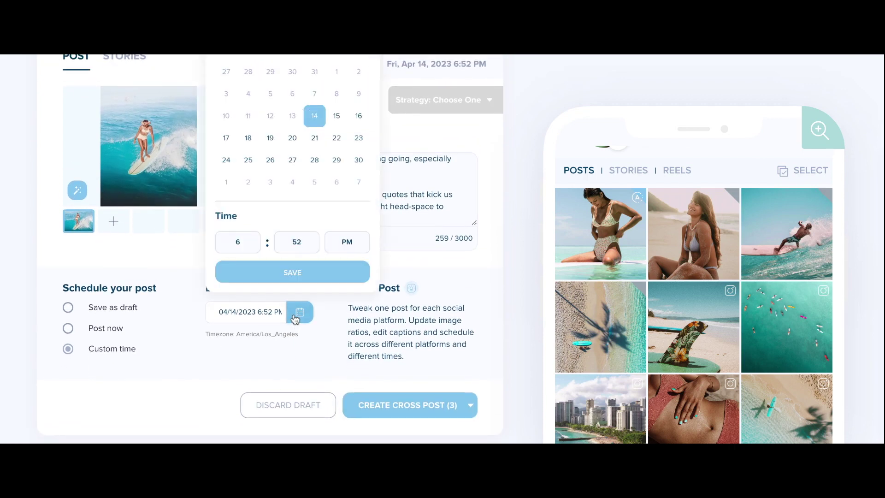
left_click(335, 116)
left_click(348, 240)
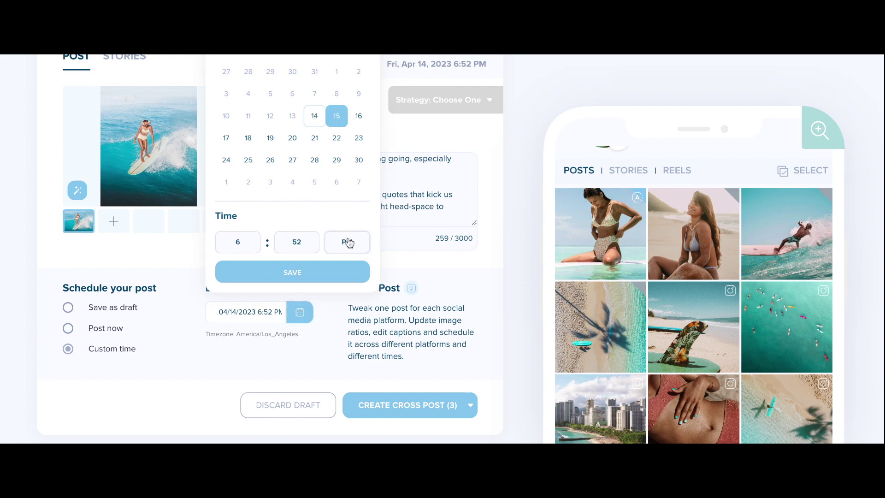
key("a")
left_click(325, 276)
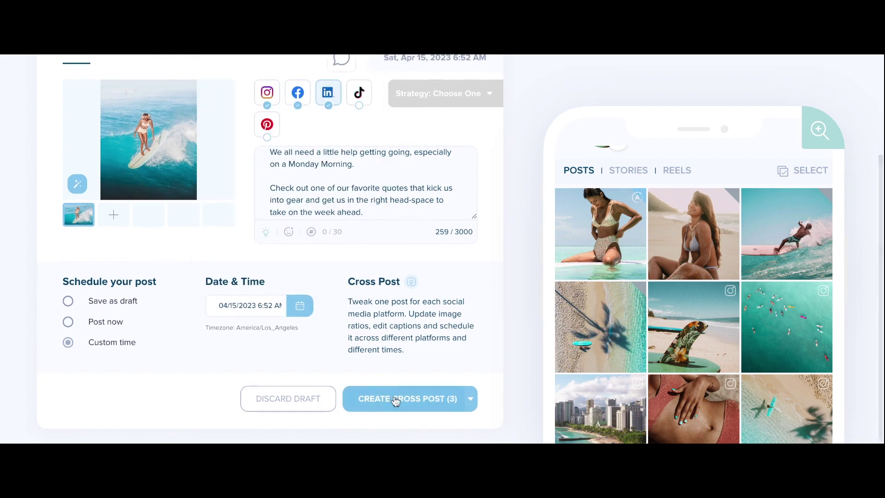
Create the cross post on all three networks and get the Success confirmation.
left_click(396, 399)
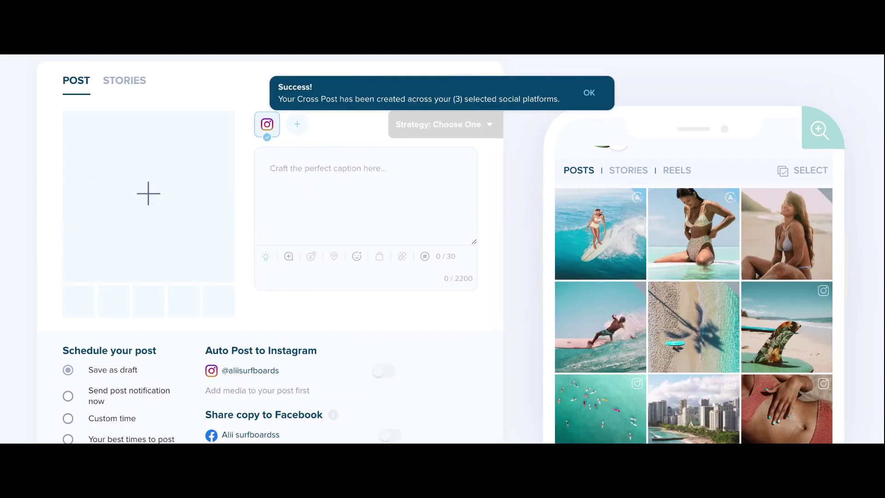